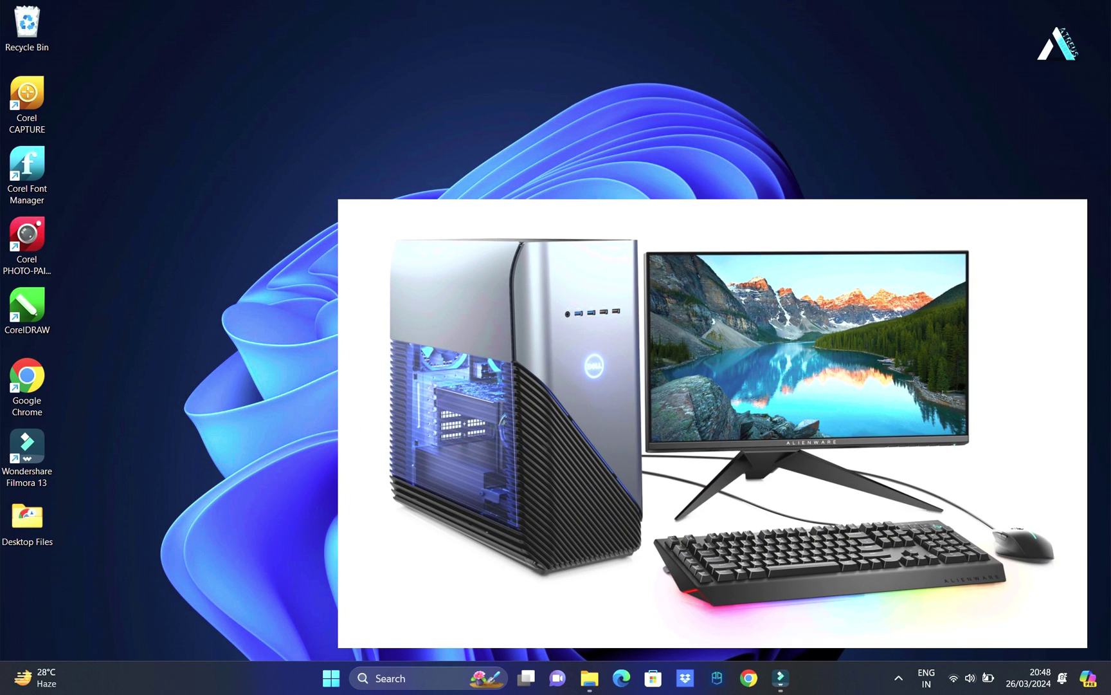
- Open File Explorer at This PC, showing Acer (C:) with 244 GB free of 475 GB
key("super+e")
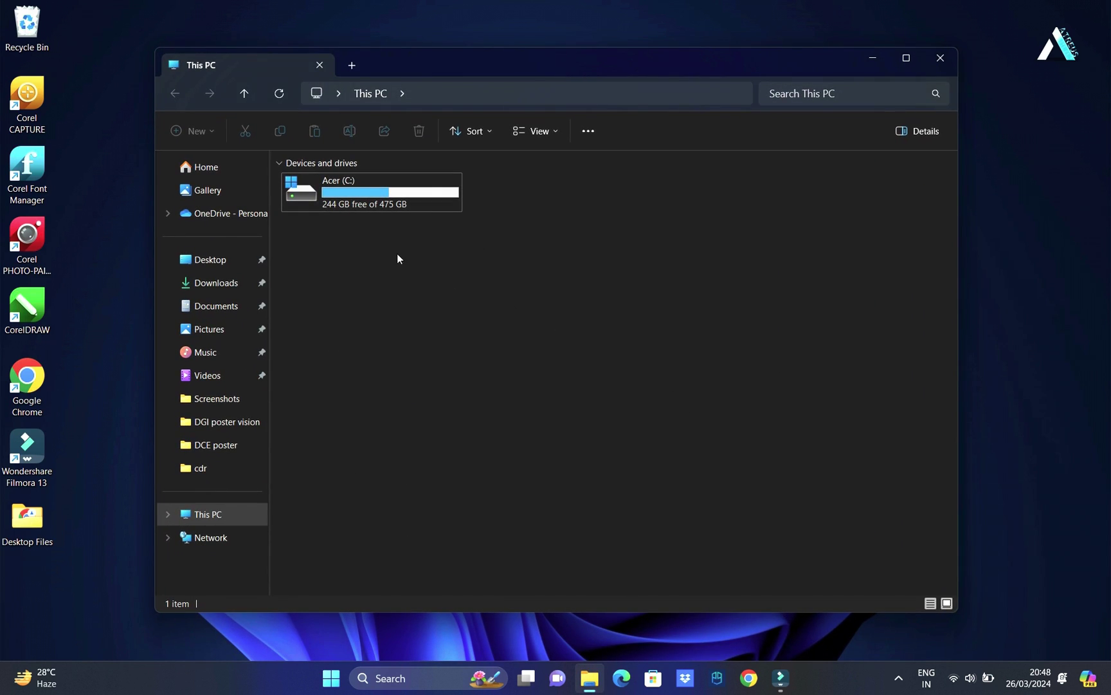
left_click(371, 194)
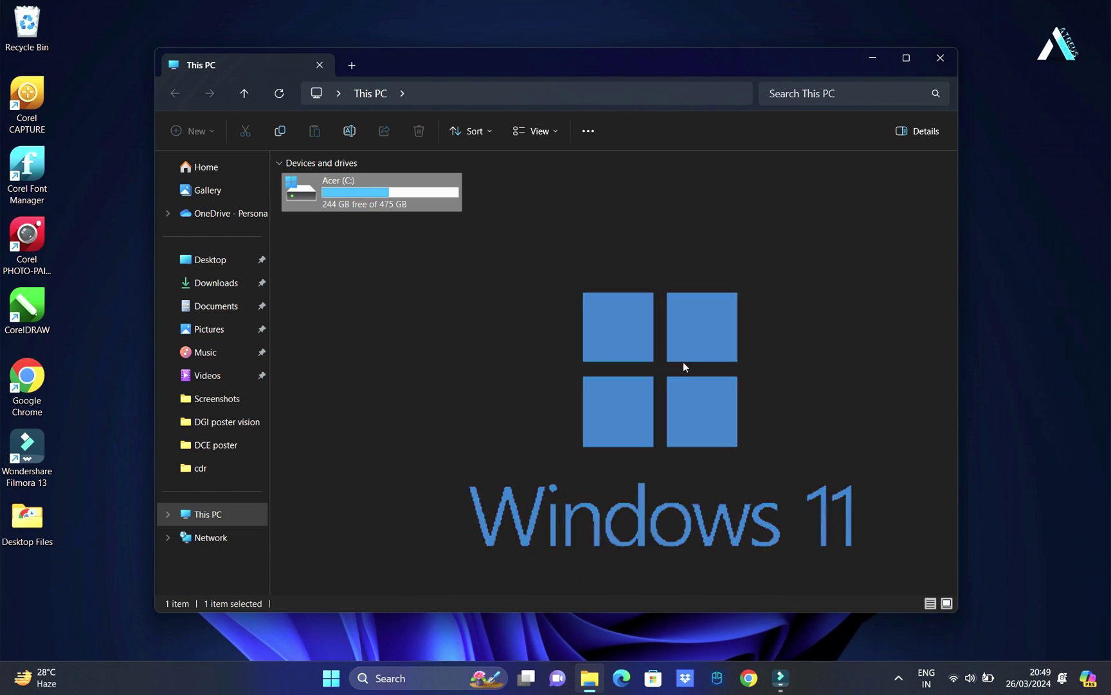
left_click(686, 367)
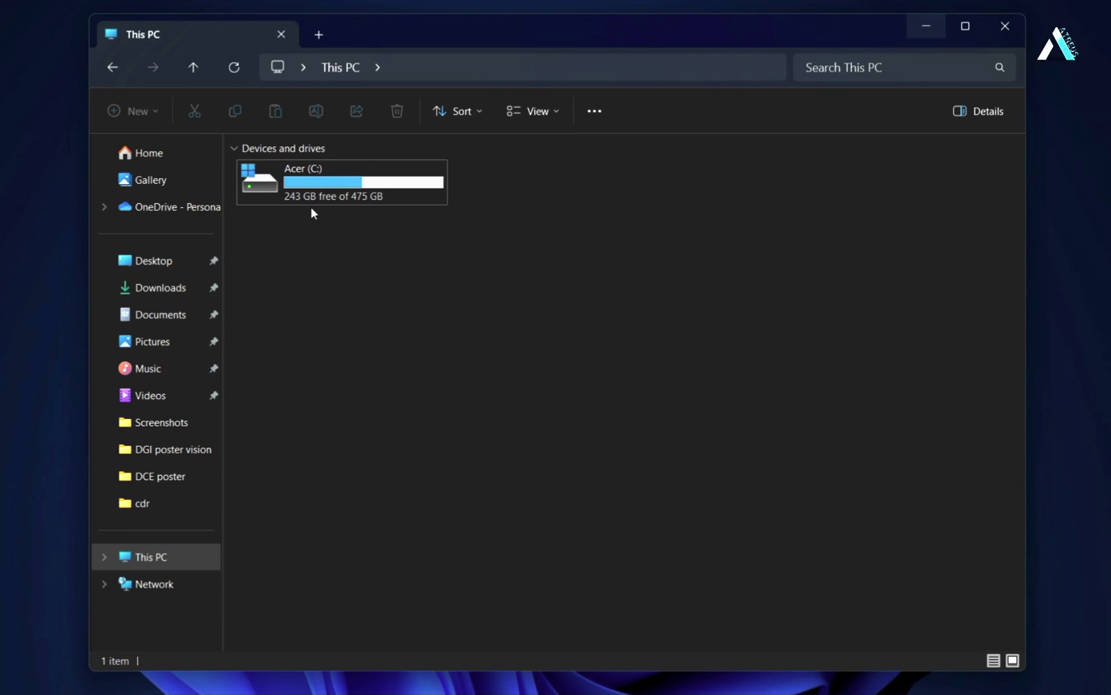
right_click(390, 190)
left_click(420, 409)
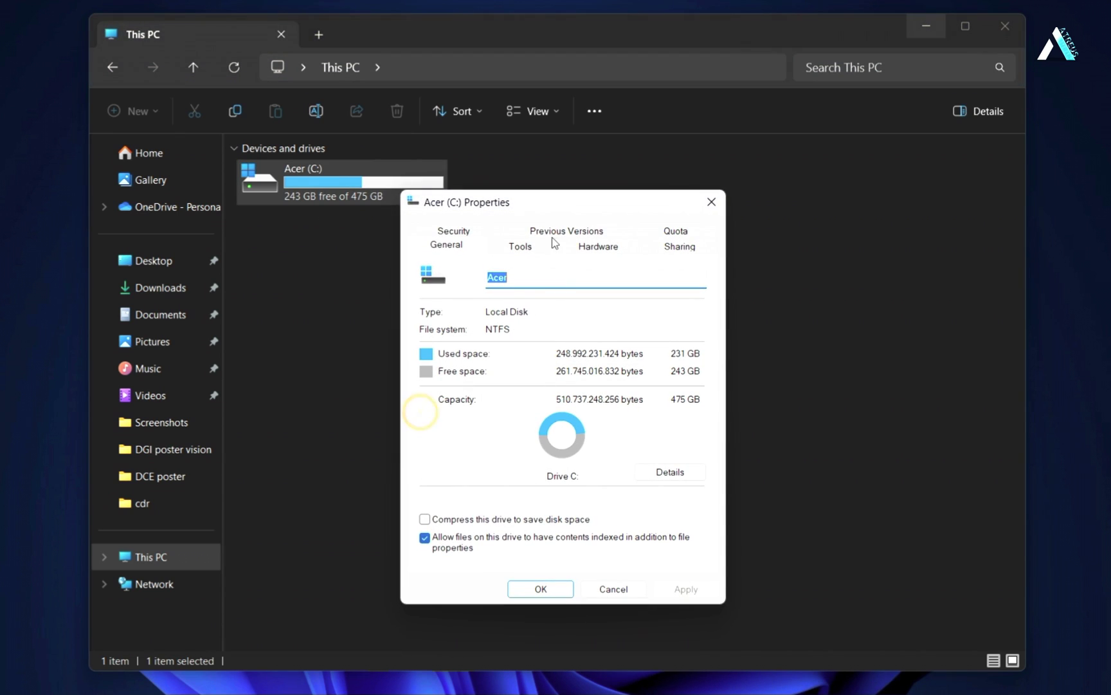
left_click_drag(542, 209, 685, 201)
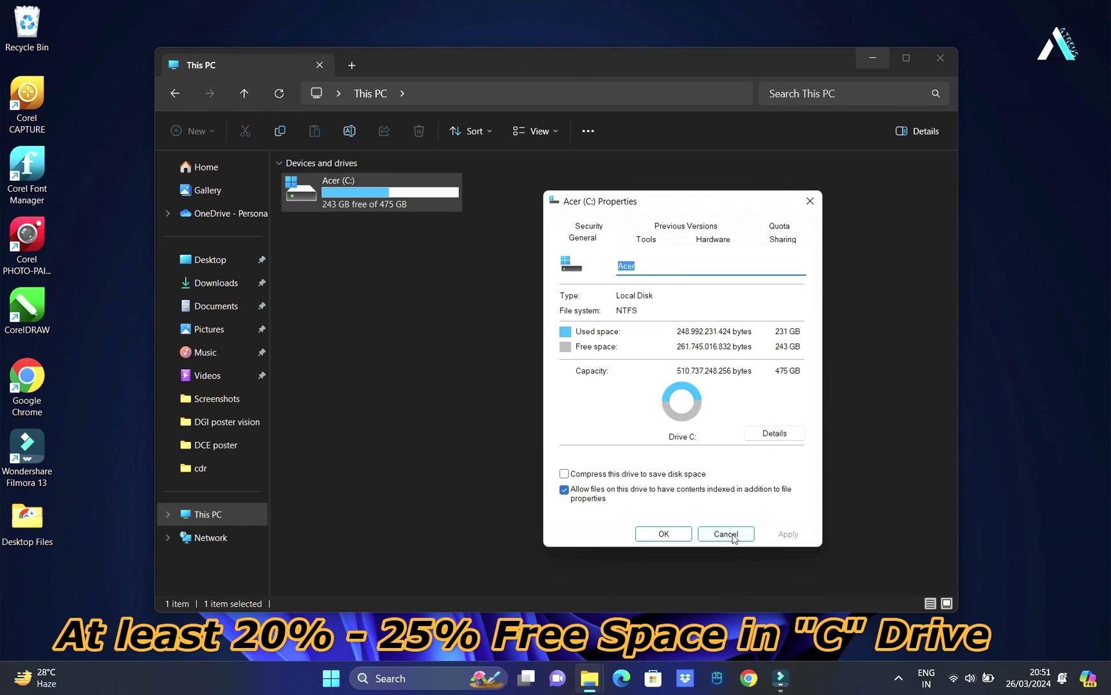
left_click(683, 579)
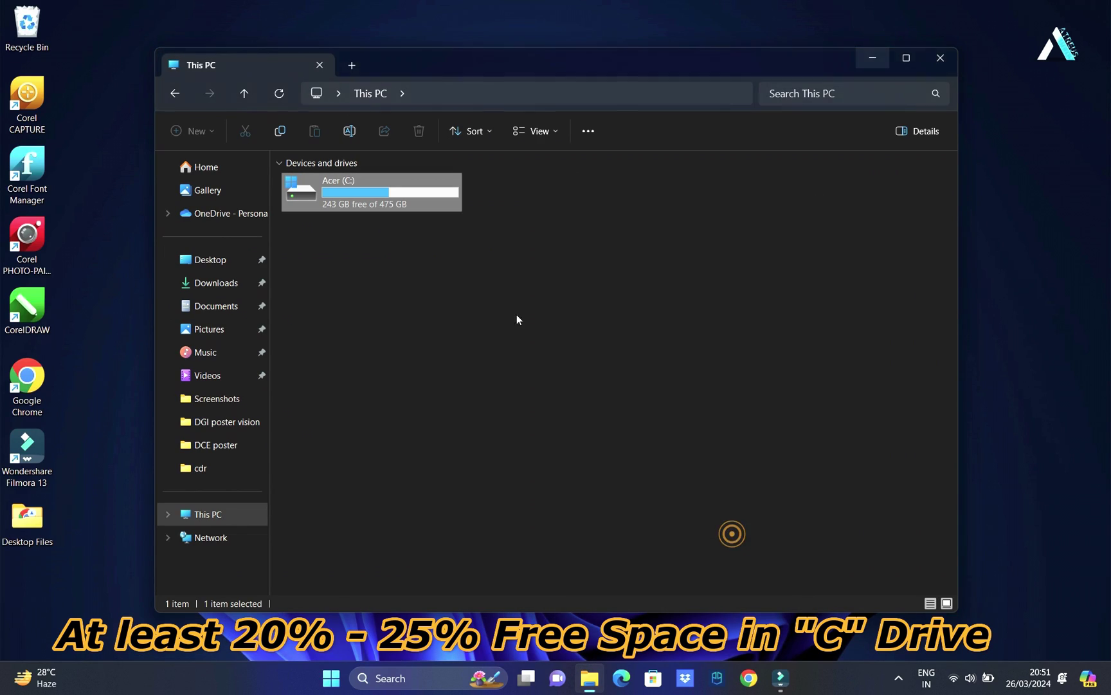
double_click(373, 193)
left_click(313, 493)
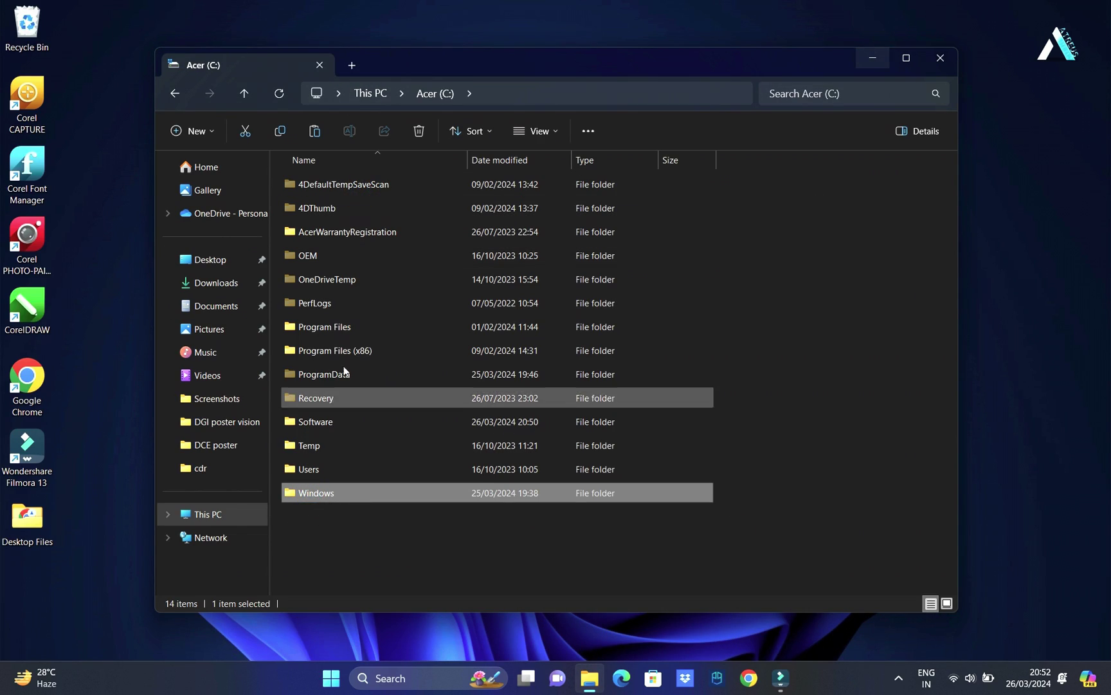
left_click(175, 96)
left_click(499, 356)
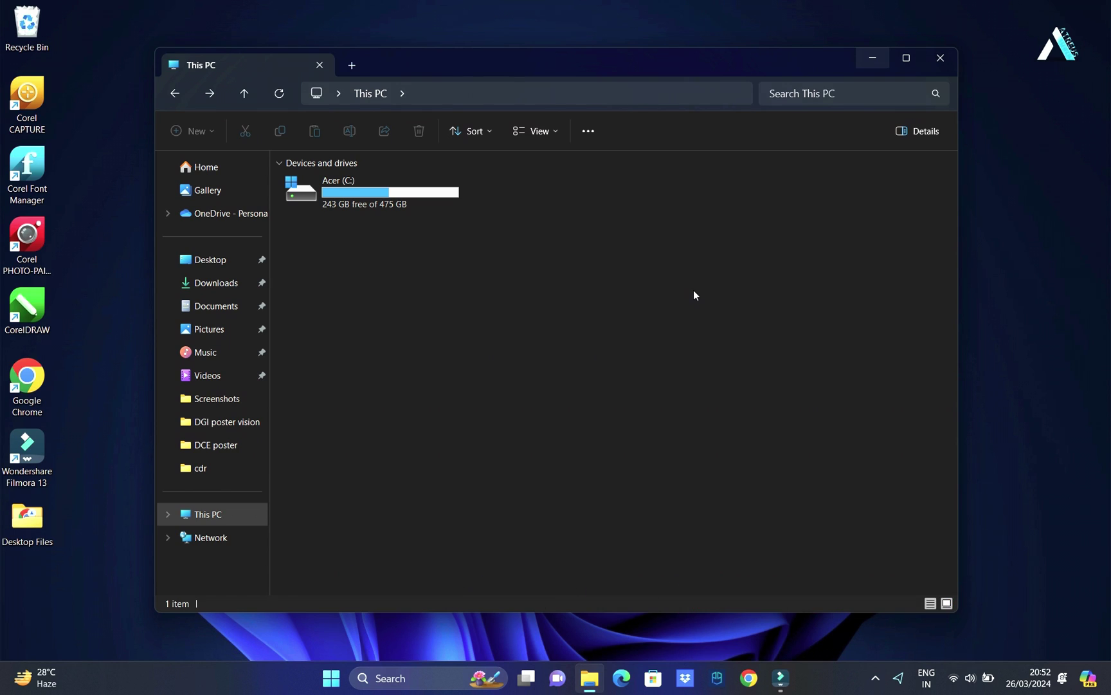
- Open Disk Management to the right of This PC and select the 475,66 GB Acer (C:) partition
right_click(333, 680)
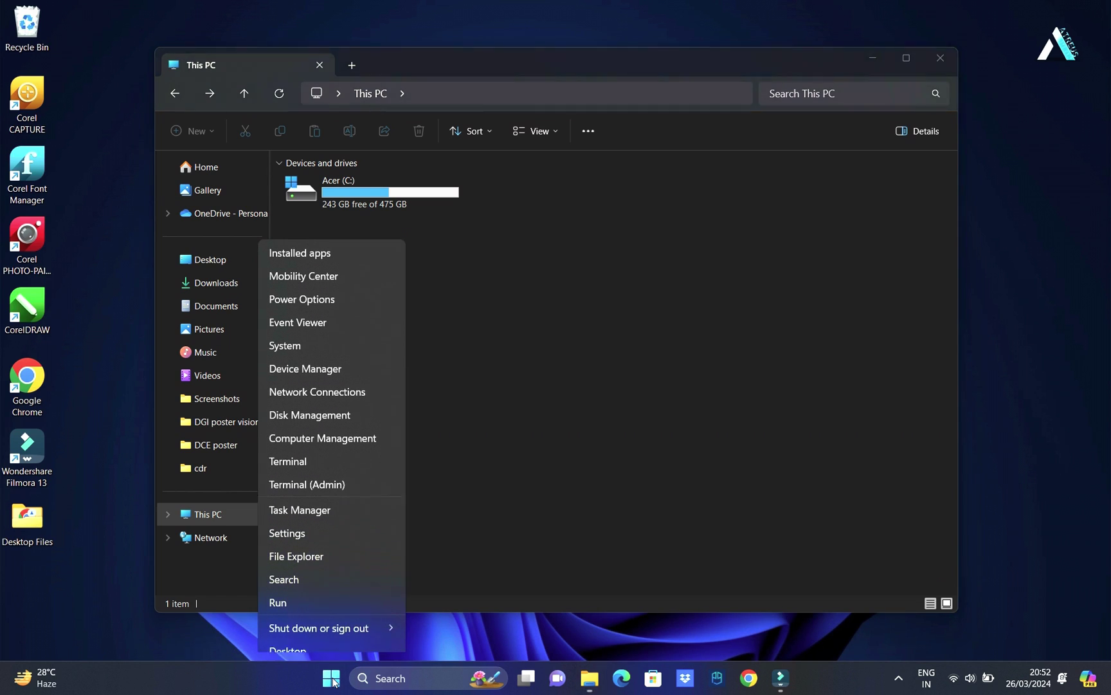
left_click(371, 403)
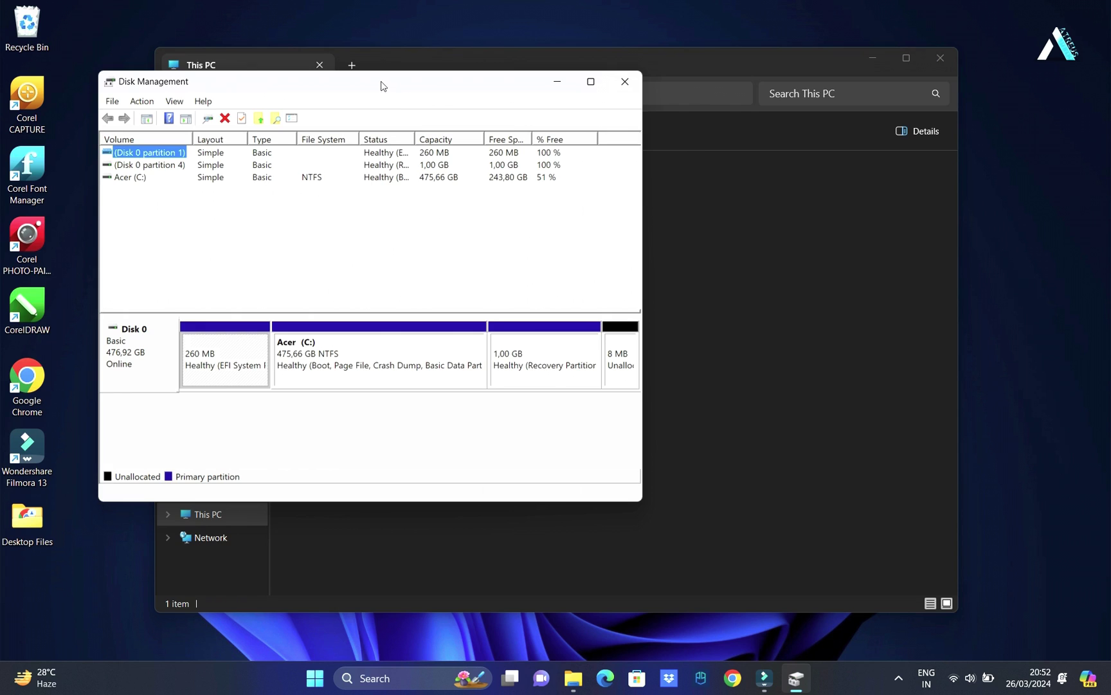
left_click_drag(382, 86, 765, 174)
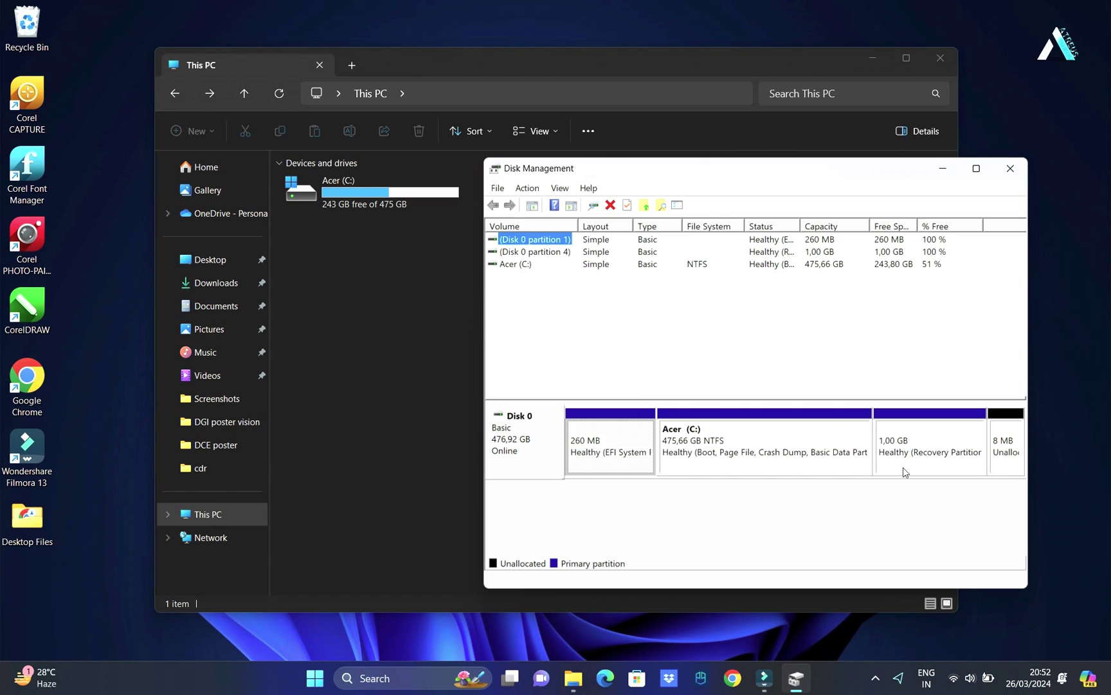
left_click(711, 464)
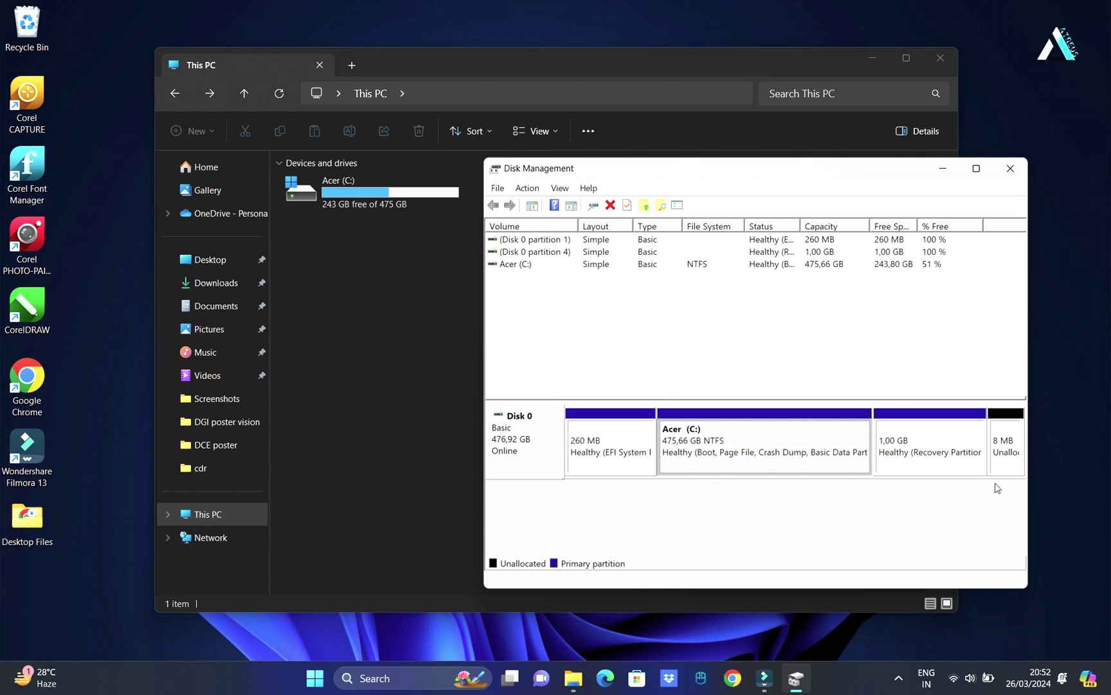
left_click(755, 438)
- Shrink Acer (C:) by 128000 MB (125 GB) and select the resulting unallocated block
right_click(772, 437)
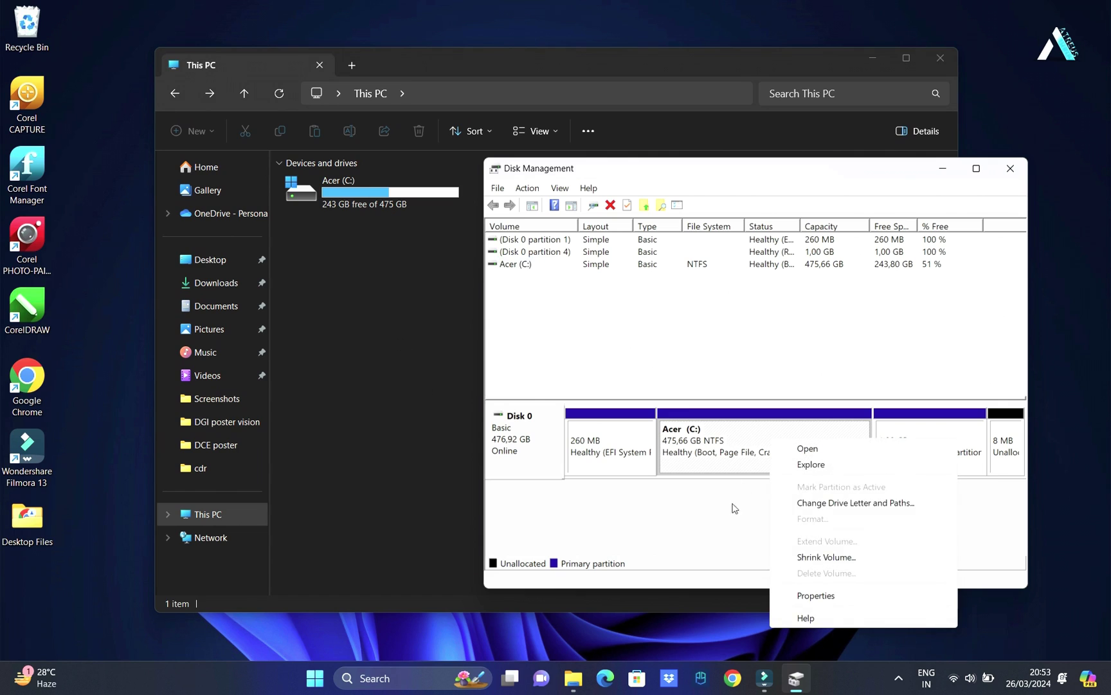
left_click(786, 558)
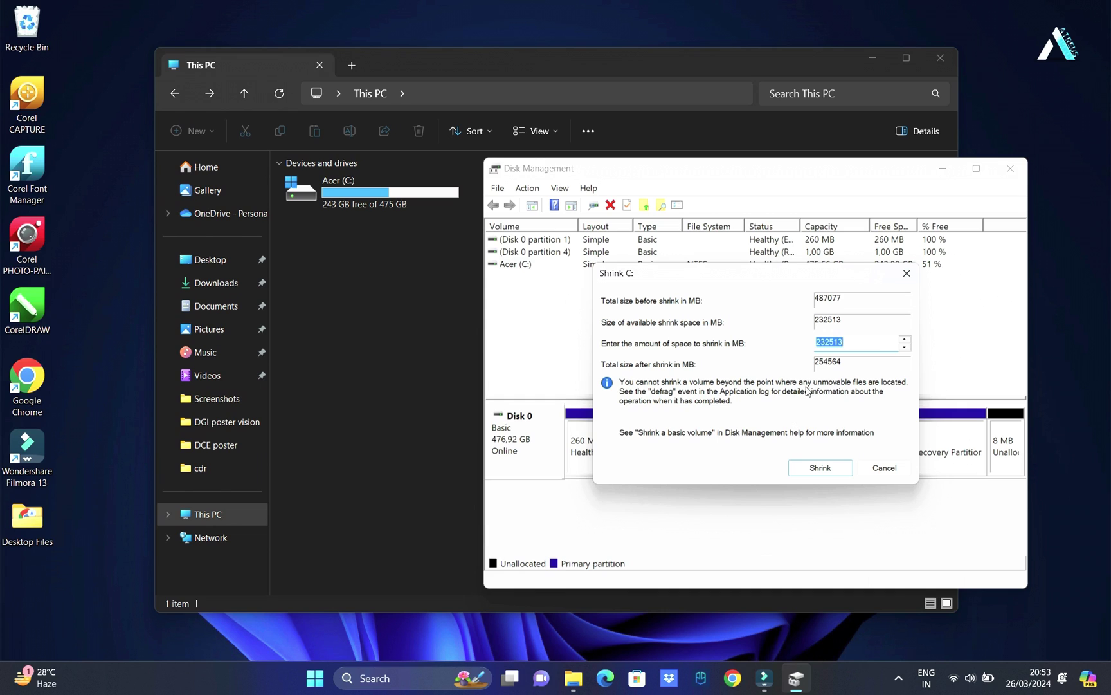
left_click(855, 343)
left_click_drag(855, 342, 798, 347)
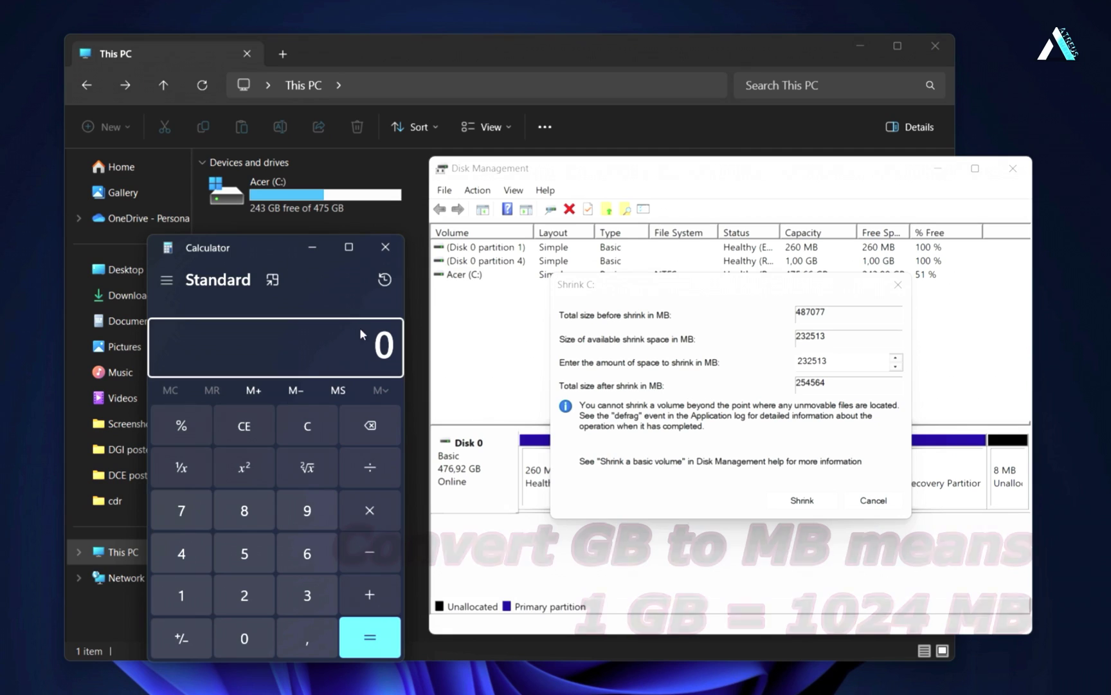
type("12")
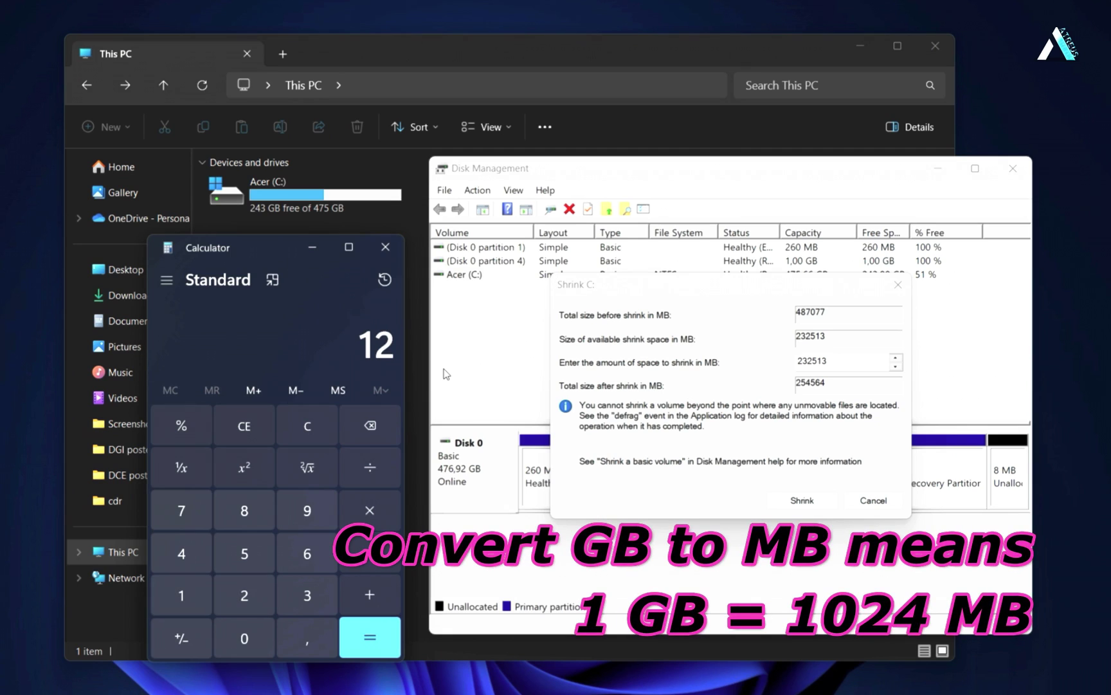
type("5*1024")
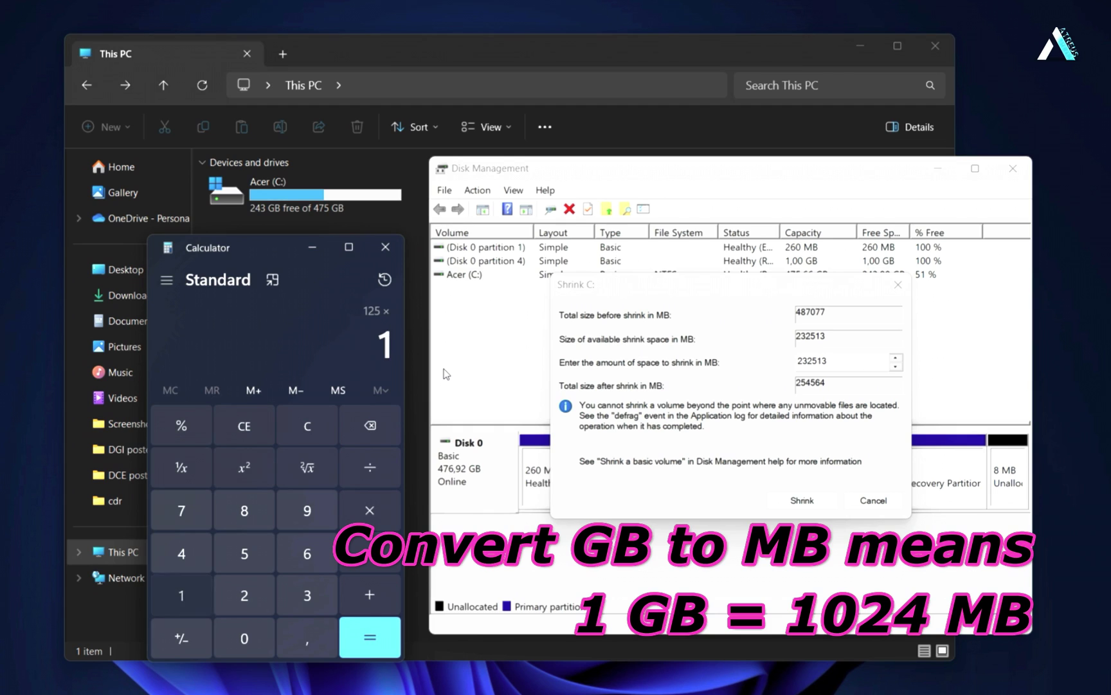
key("Return")
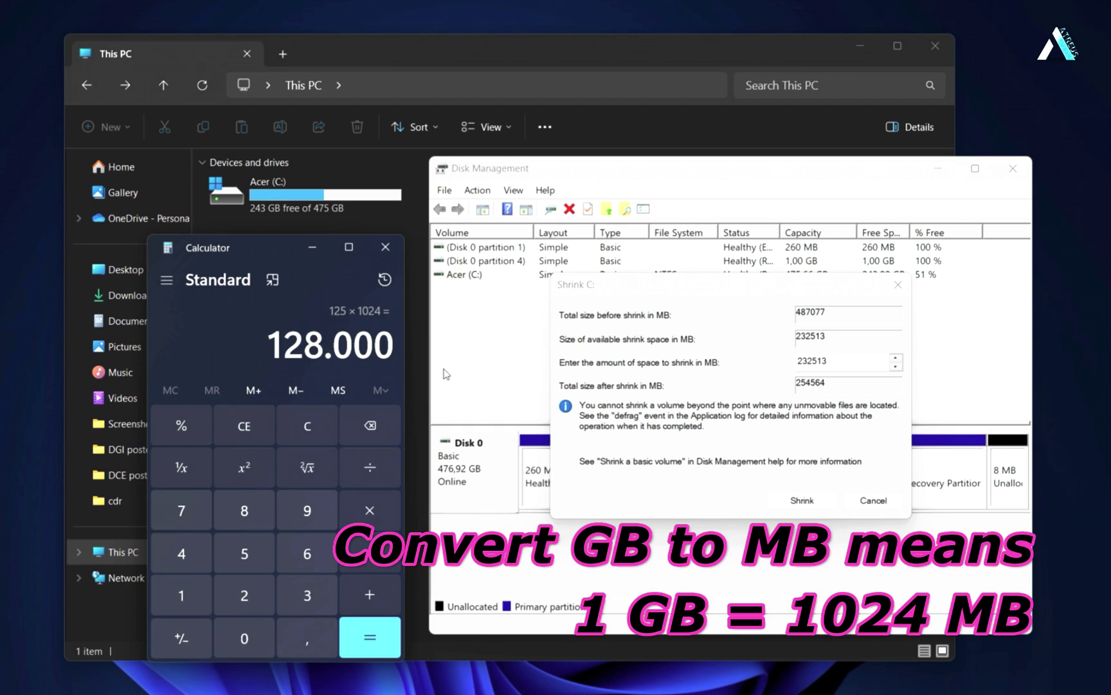
left_click(816, 377)
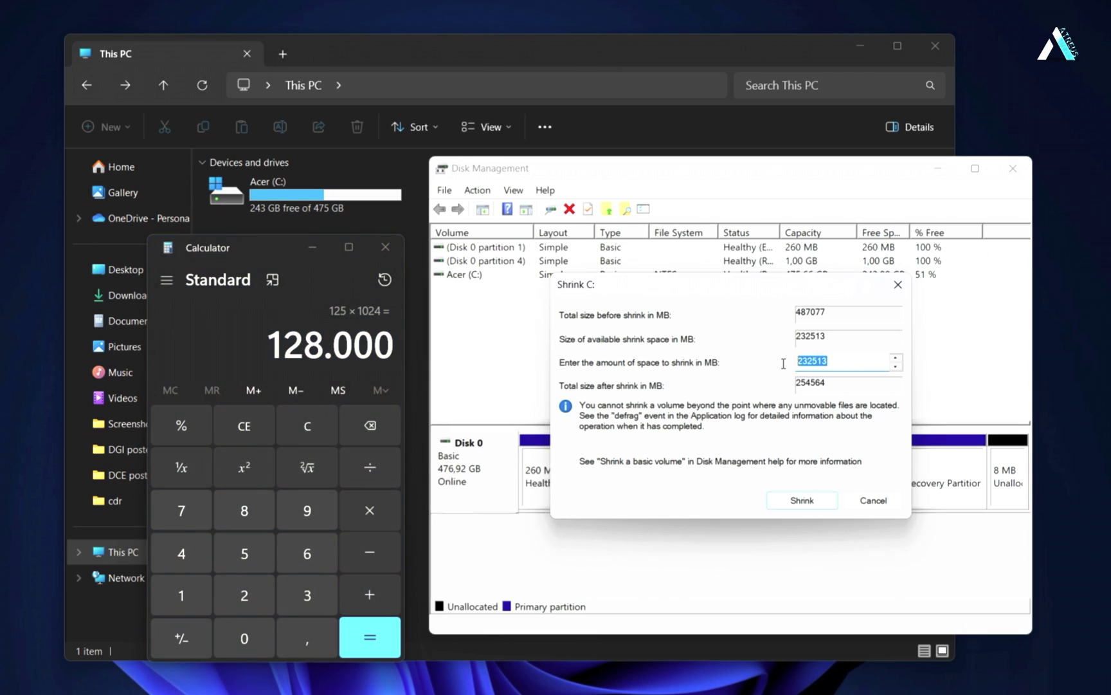
type("128000")
left_click(313, 247)
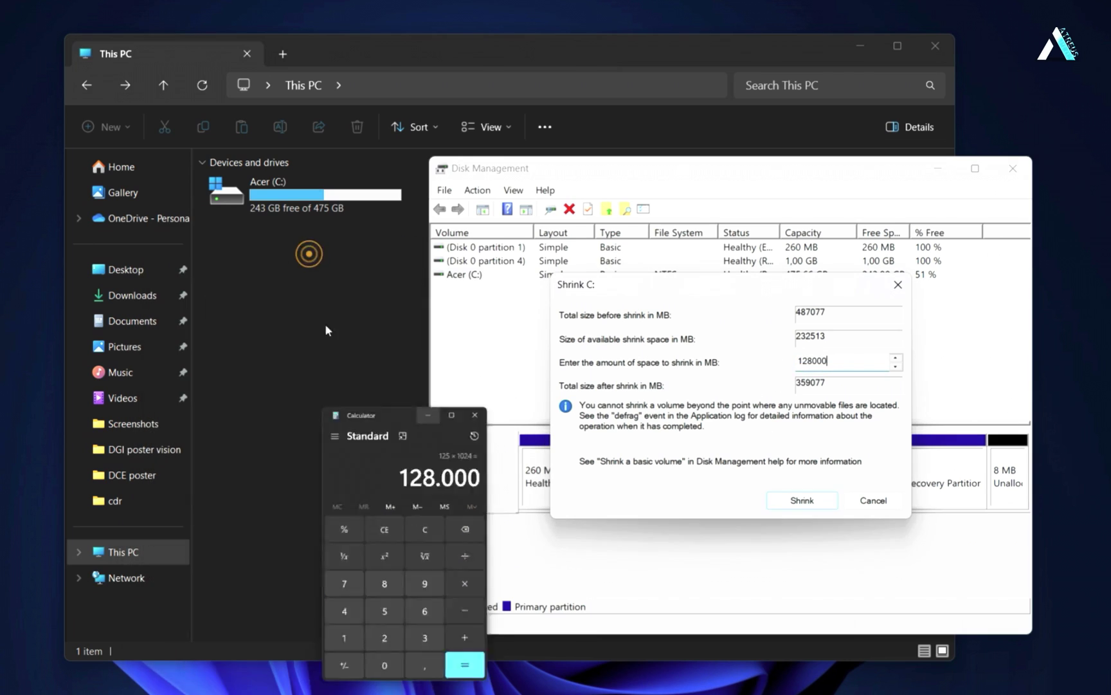
left_click(803, 501)
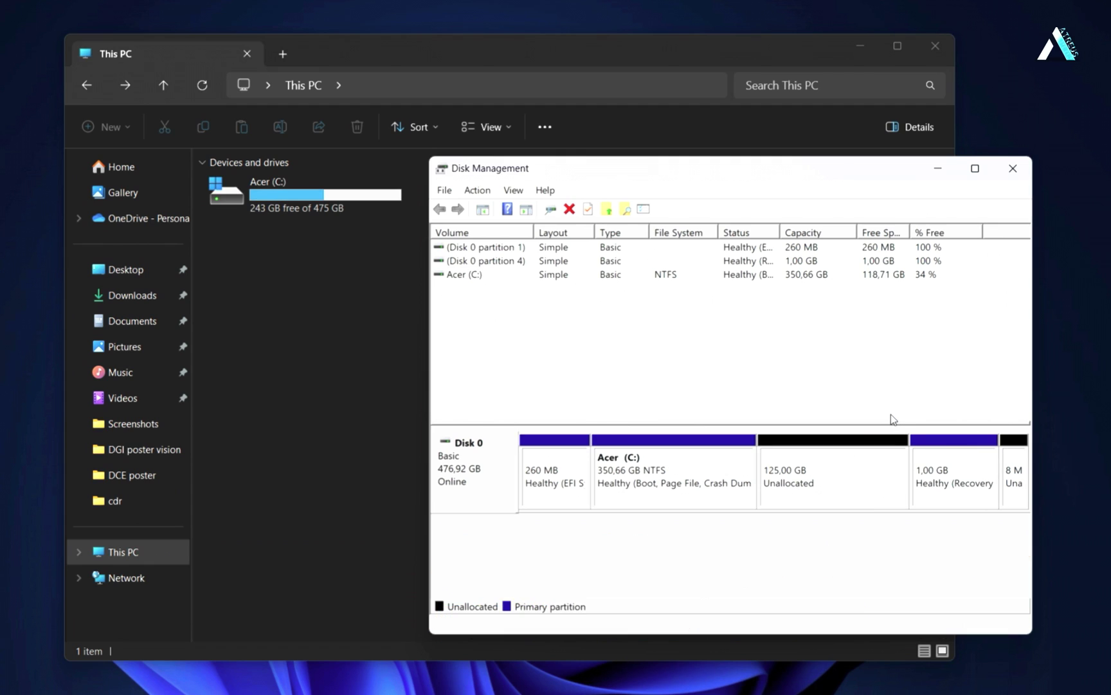
left_click(844, 479)
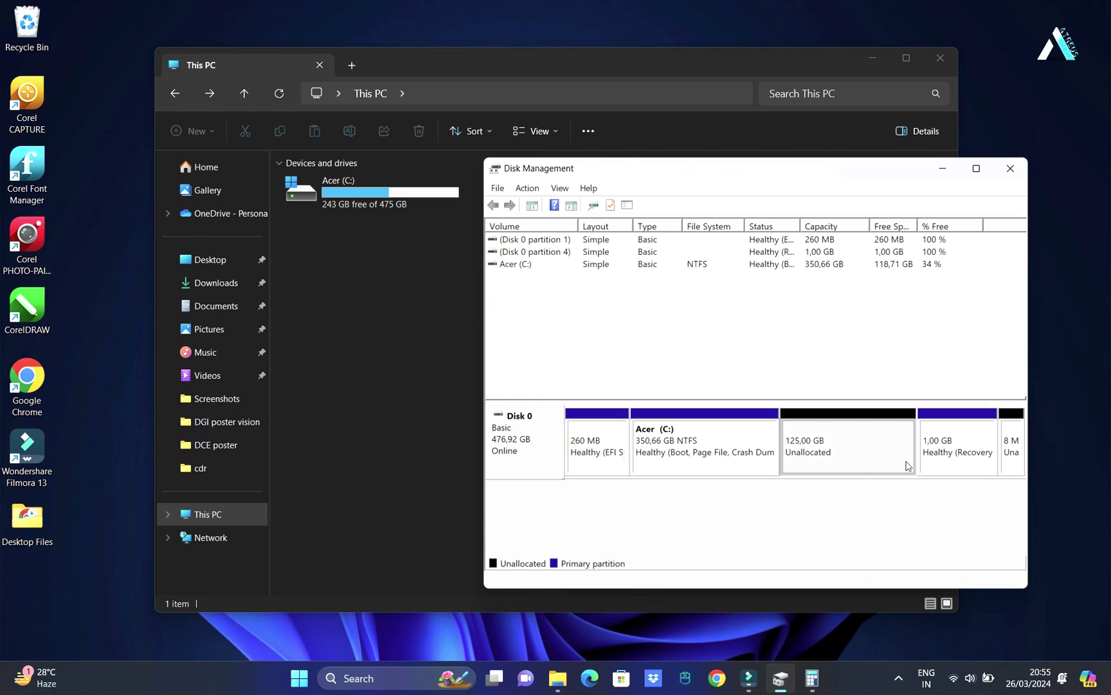
- Start a New Simple Volume on the unallocated space, using 127999 MB and drive letter D
right_click(854, 454)
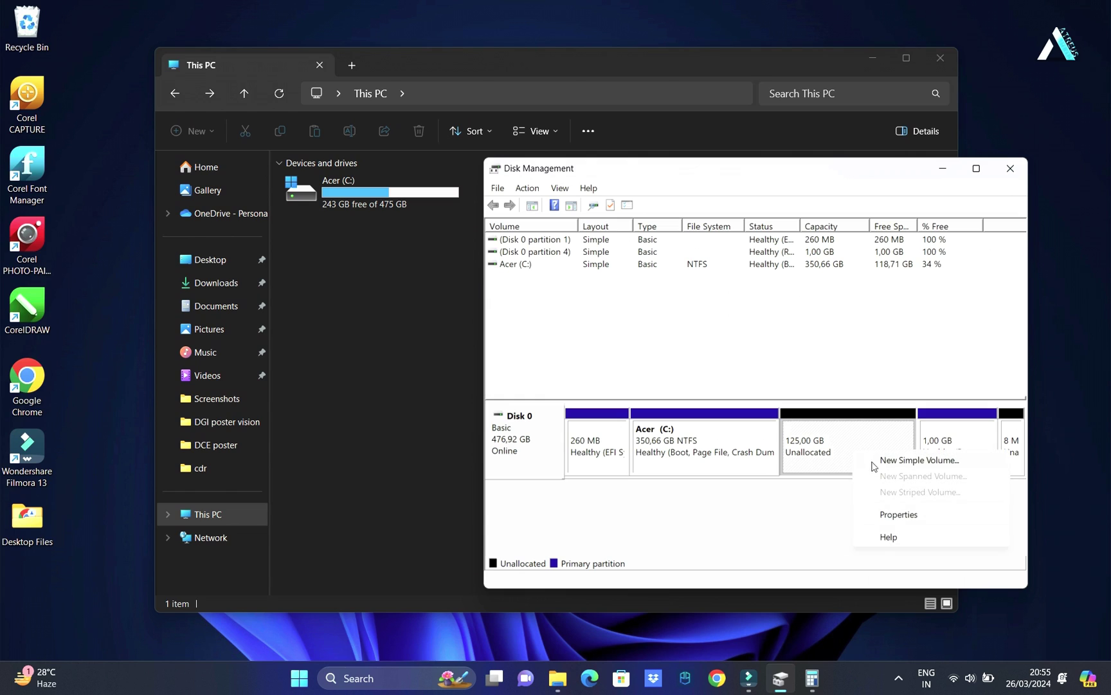
left_click(895, 461)
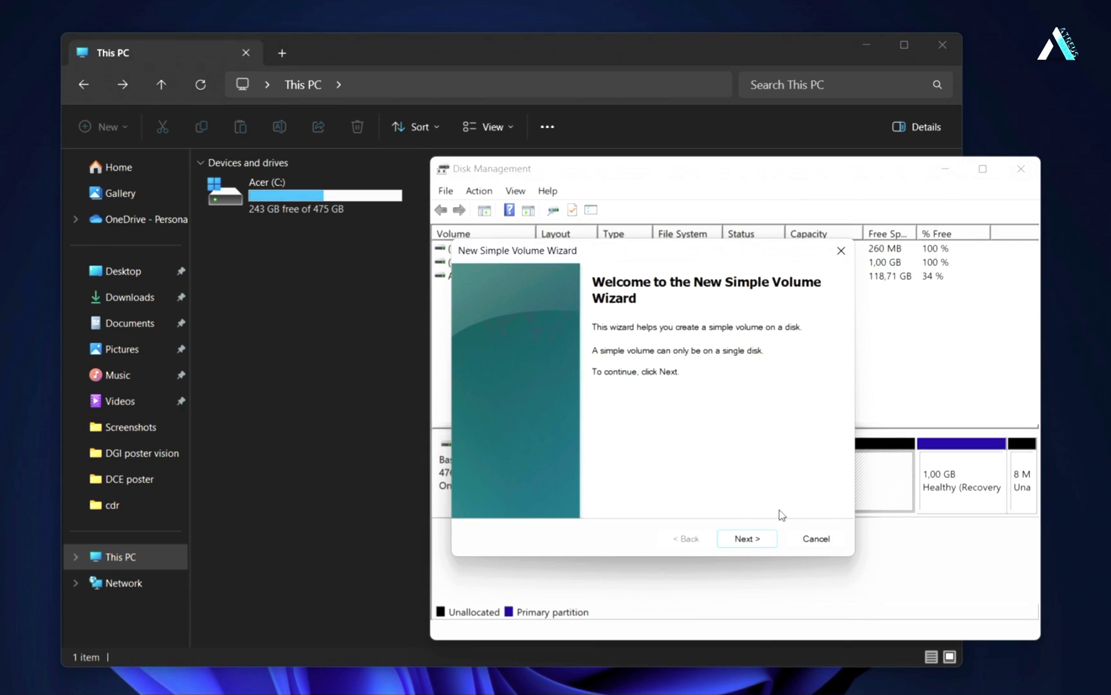
left_click(769, 533)
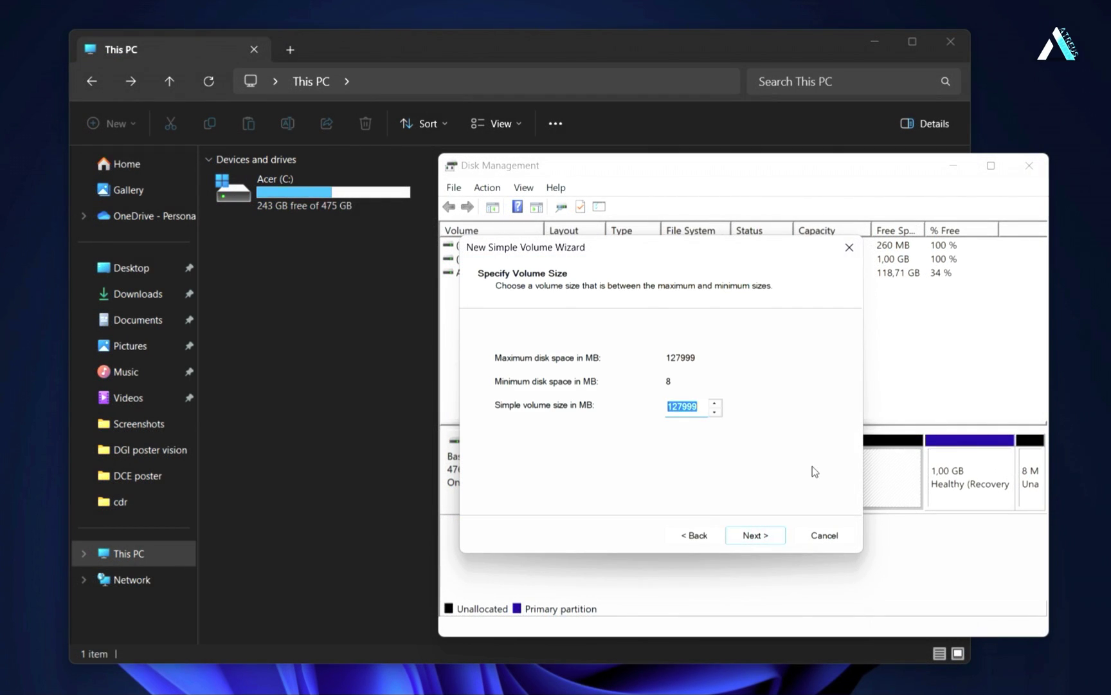
left_click(752, 533)
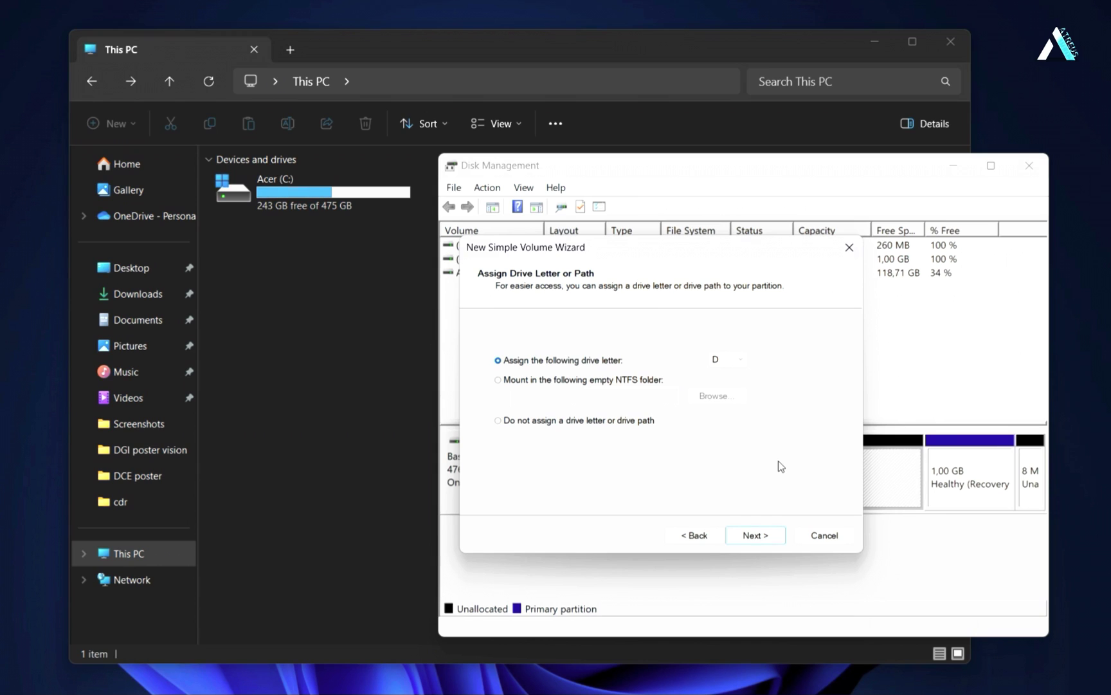
left_click(716, 361)
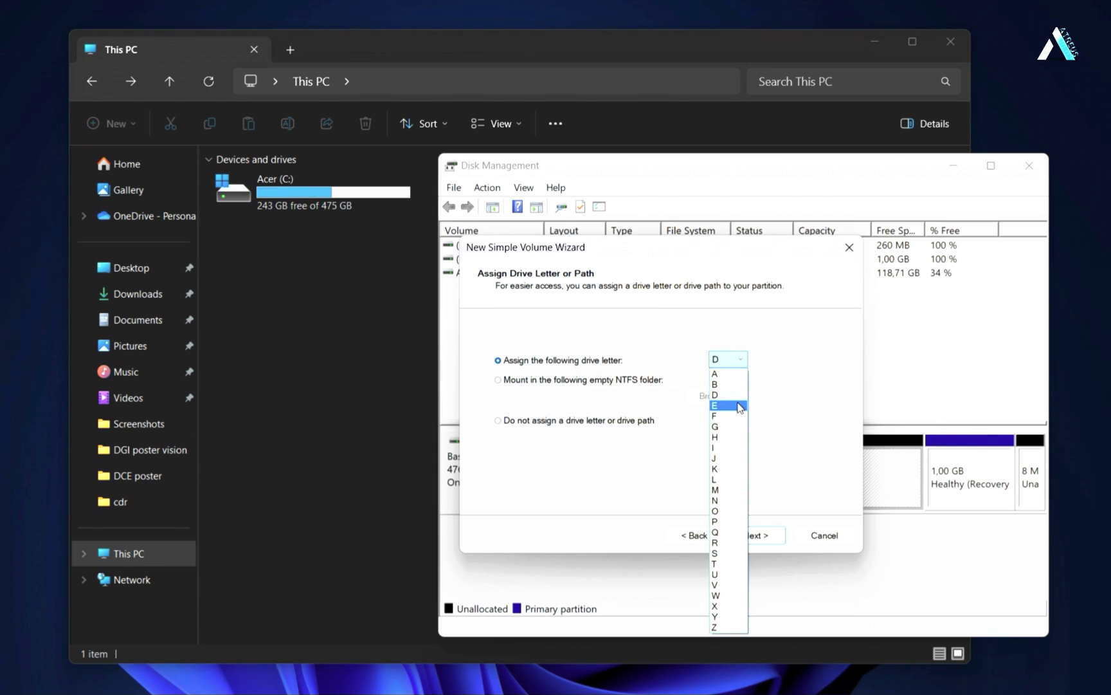
left_click(722, 395)
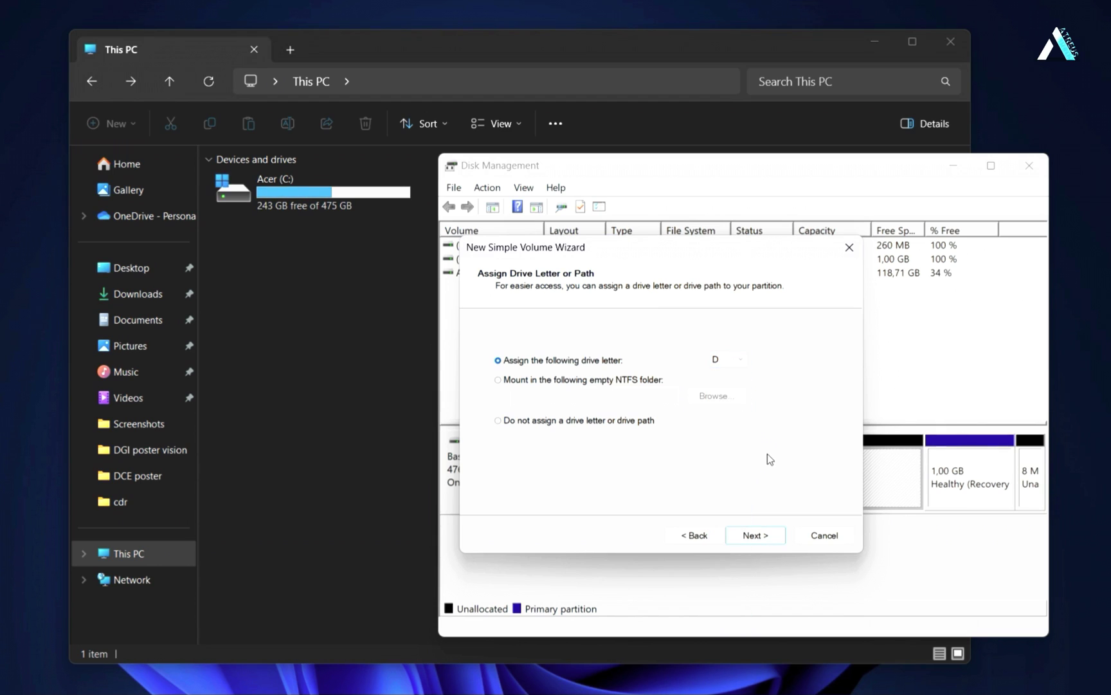
- Quick-format it as NTFS labelled 'New Volume', finish the wizard, and close the empty D: window
left_click(755, 536)
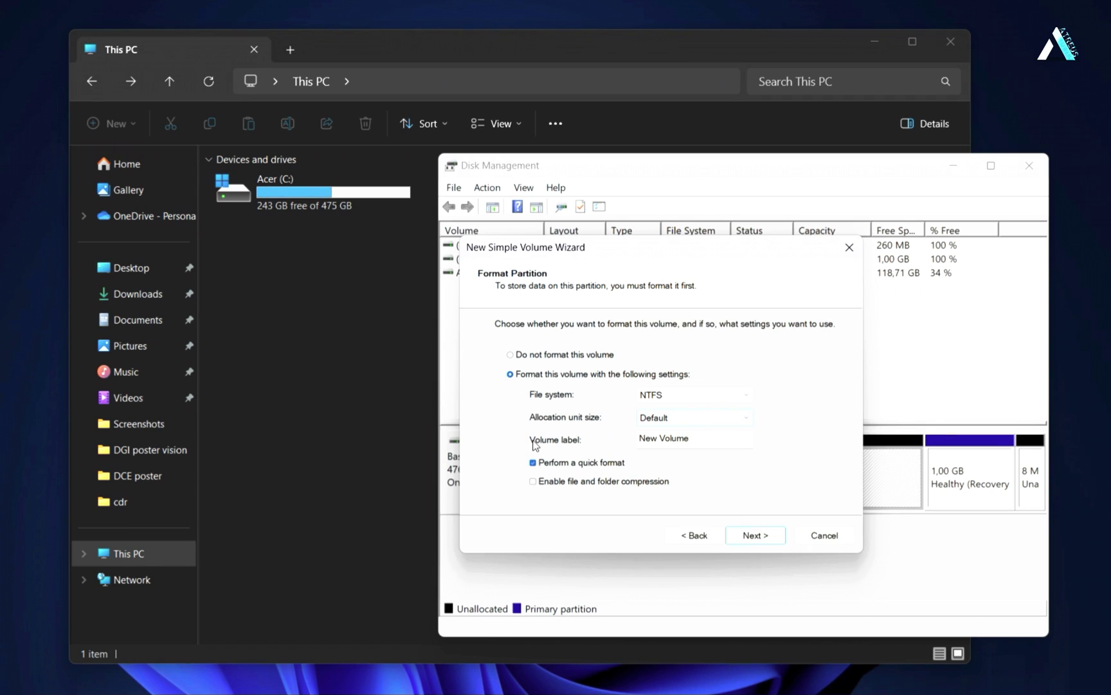
left_click_drag(694, 441, 632, 443)
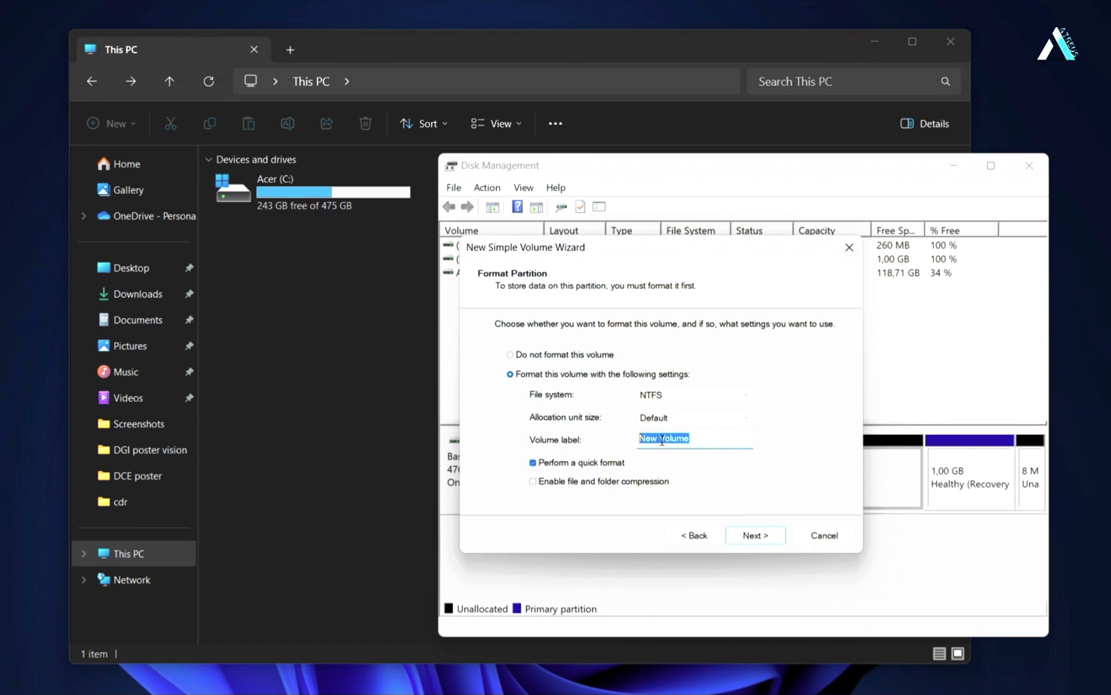
left_click(696, 438)
left_click(754, 535)
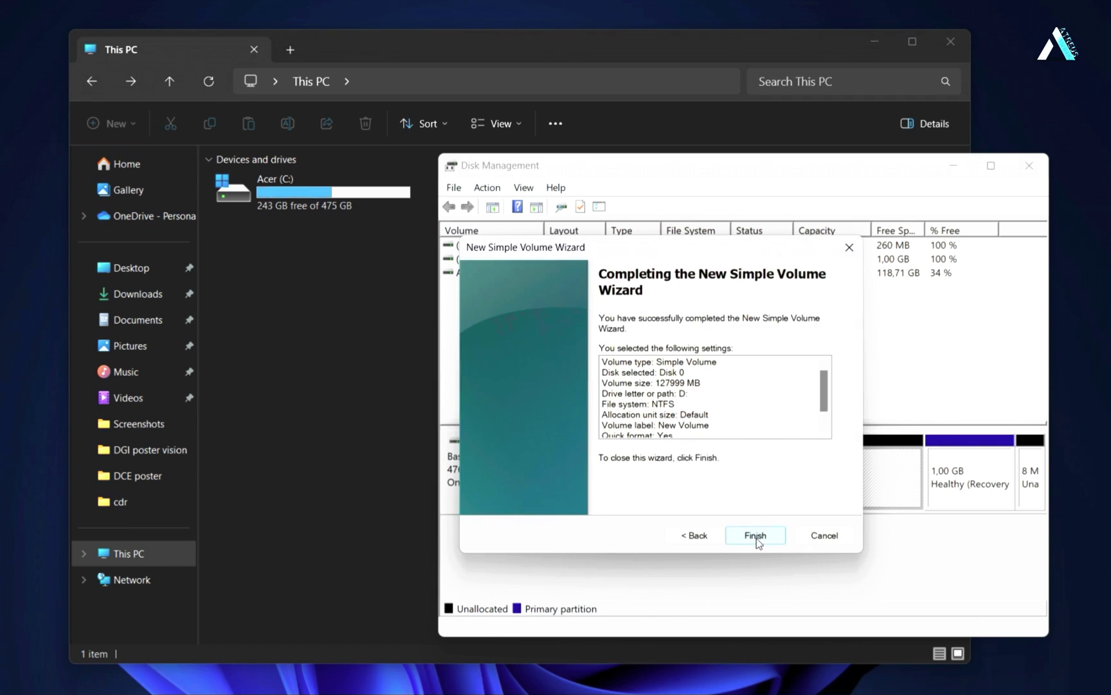
left_click(774, 498)
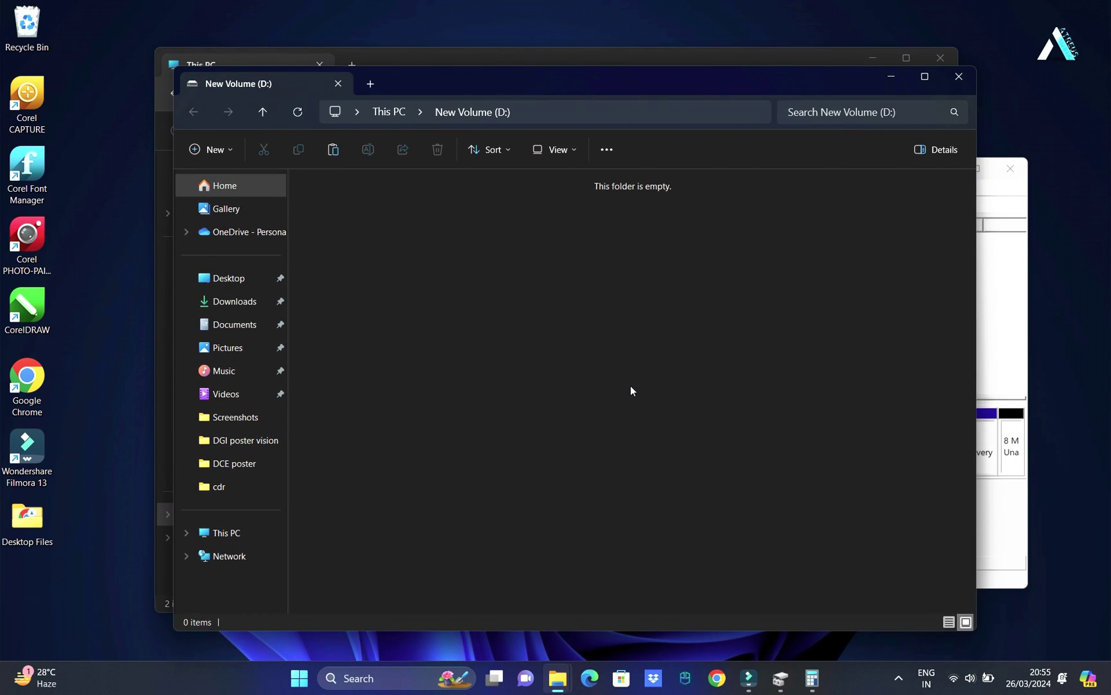
left_click(630, 385)
left_click(957, 77)
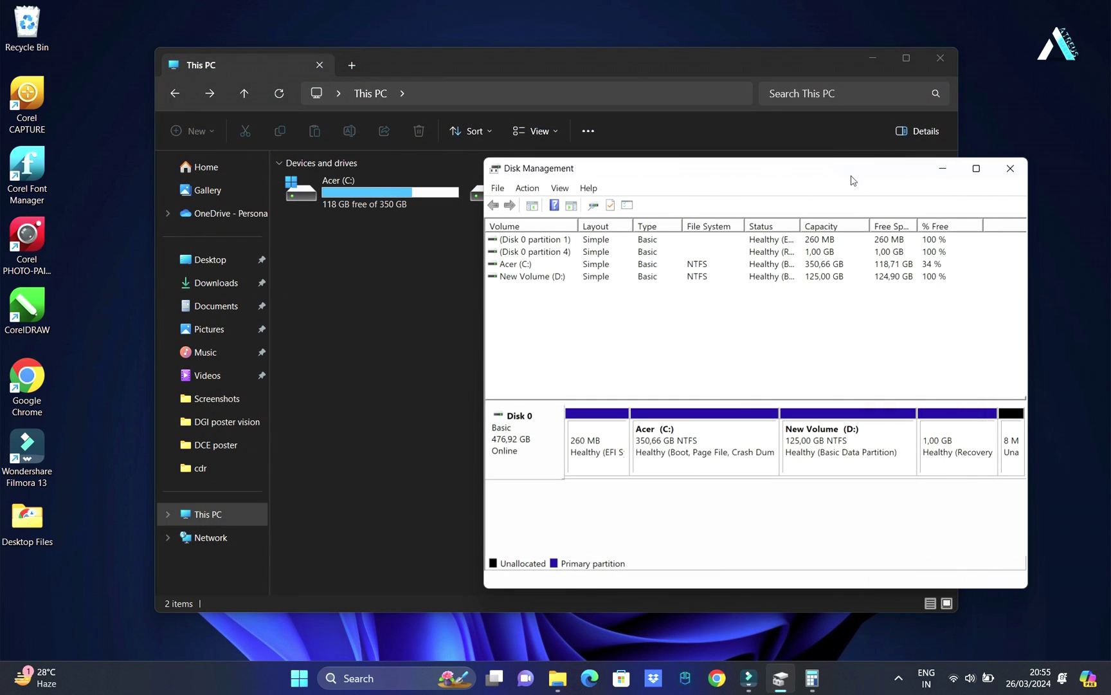
- Close Disk Management and browse the empty New Volume (D:) before returning to This PC
left_click(1009, 168)
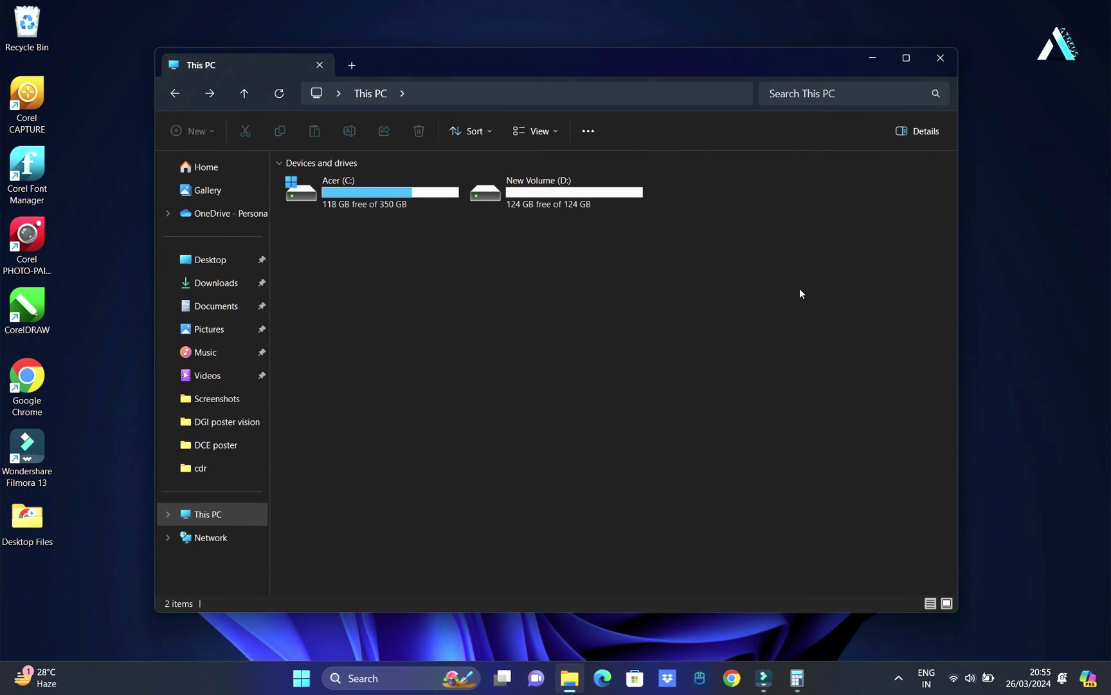
left_click(687, 278)
left_click(553, 204)
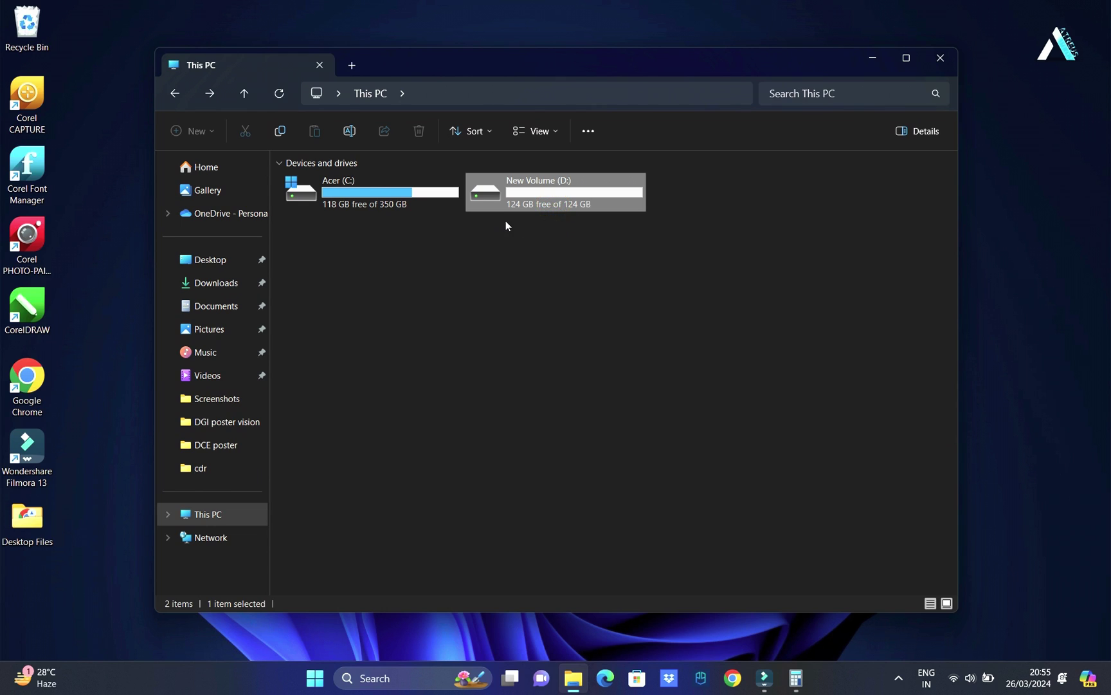
left_click(407, 202)
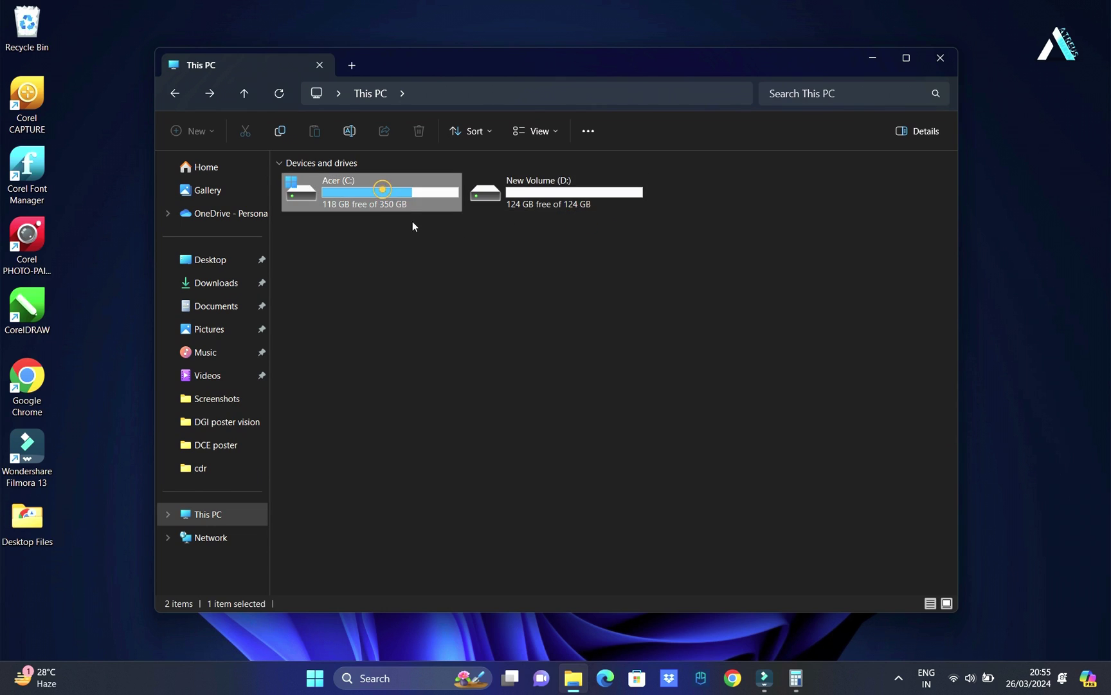
left_click(556, 207)
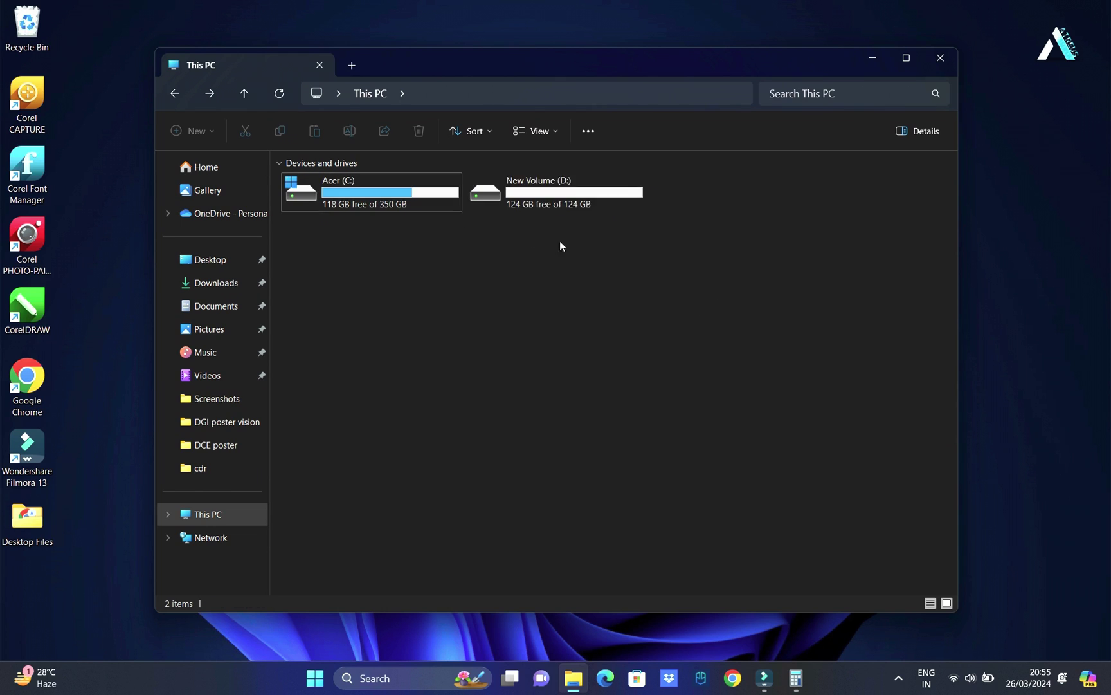
double_click(559, 204)
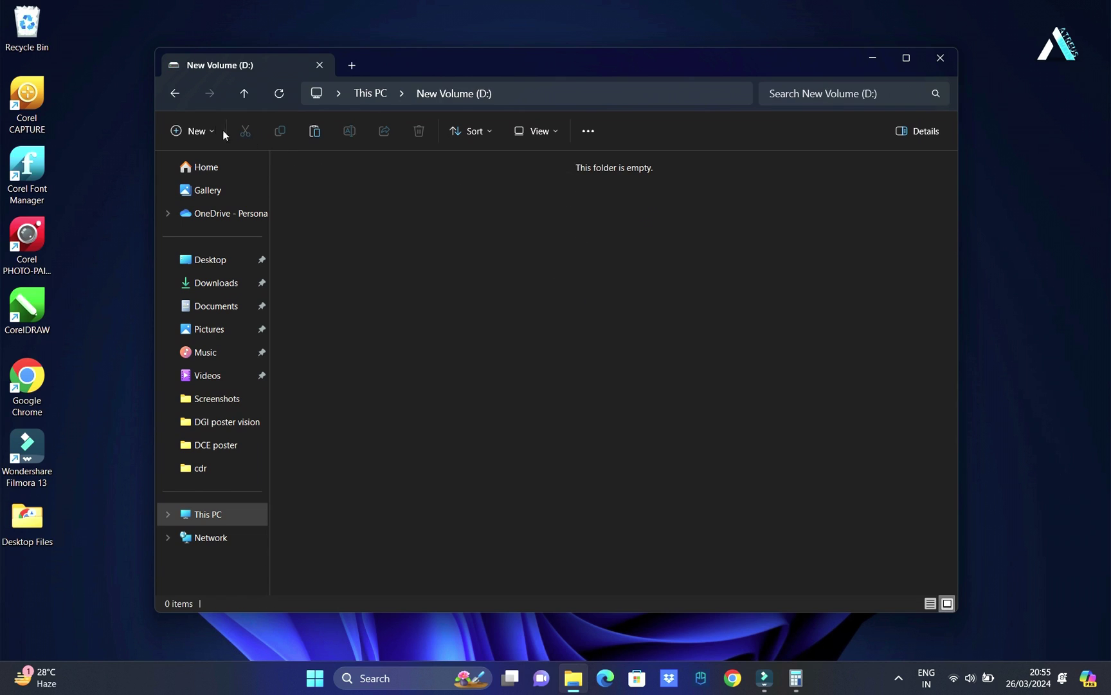
left_click(175, 93)
- Show the Properties of New Volume (D:): NTFS, 124 GB free
left_click(421, 315)
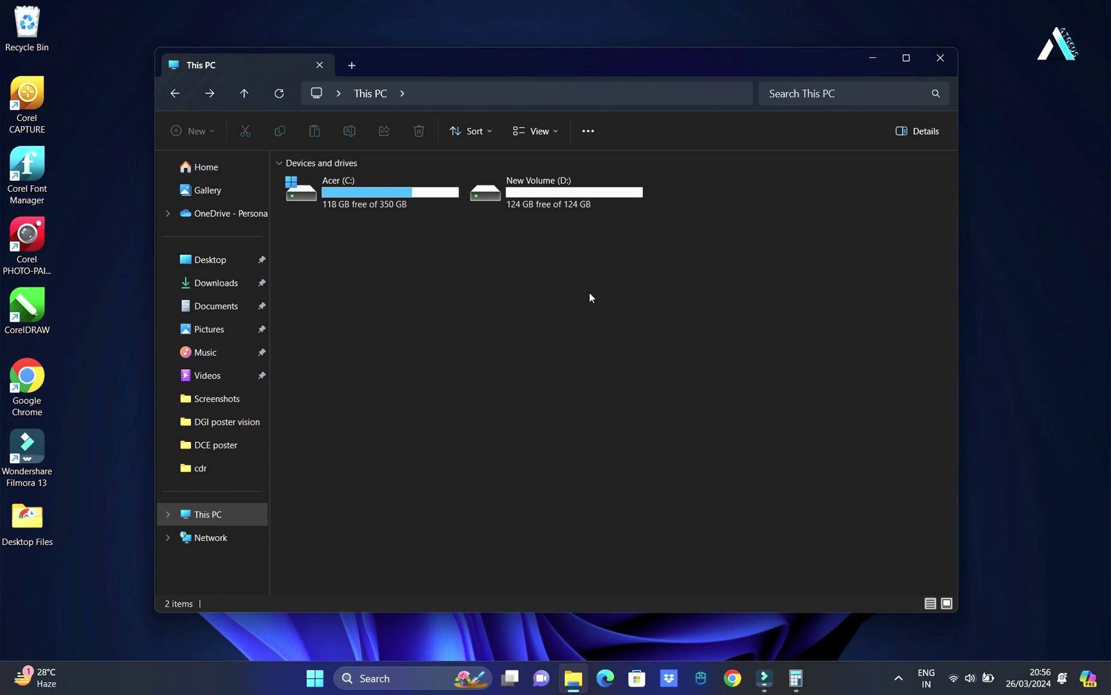
right_click(571, 197)
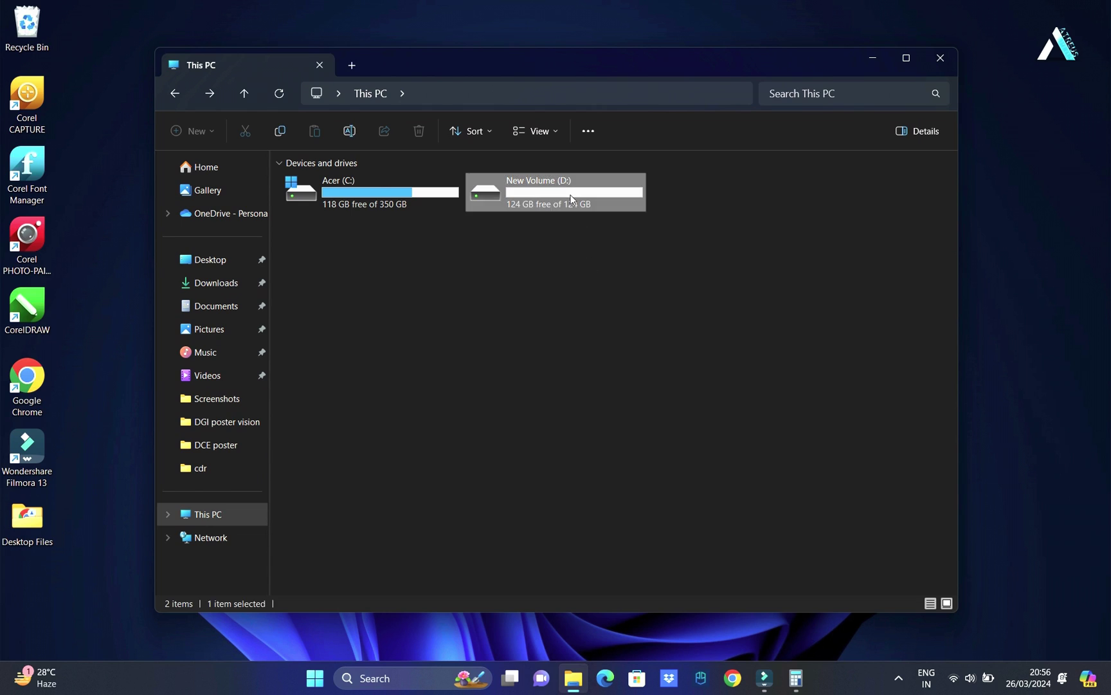
left_click(608, 383)
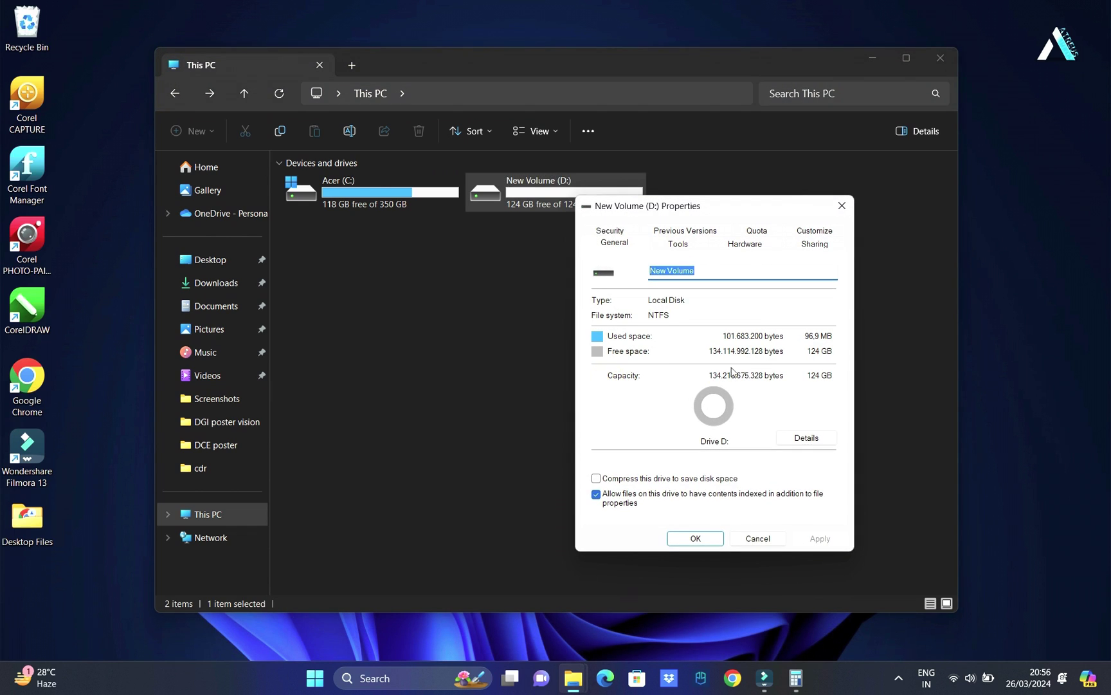